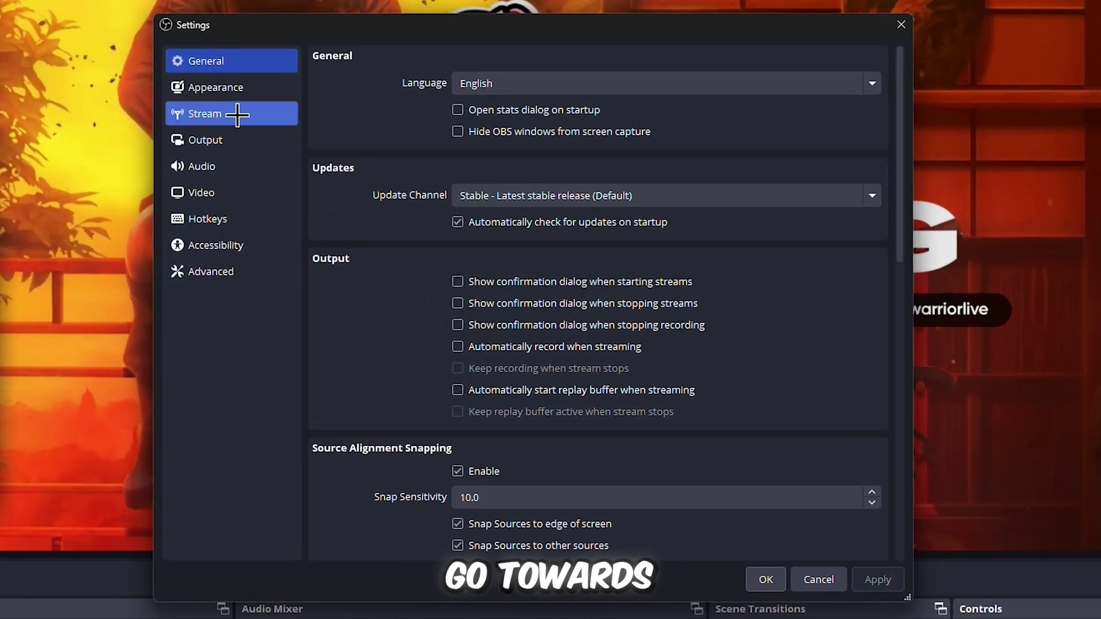
- Open the Stream settings and keep YouTube - RTMPS as the service with the primary ingest server
left_click(238, 114)
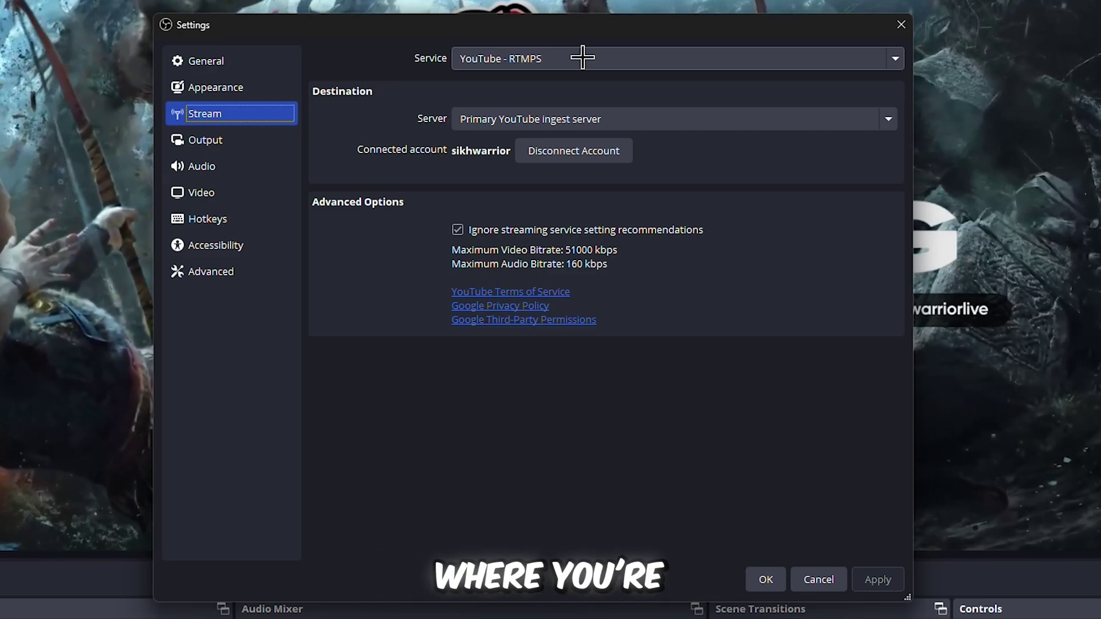
left_click(583, 57)
left_click(583, 57)
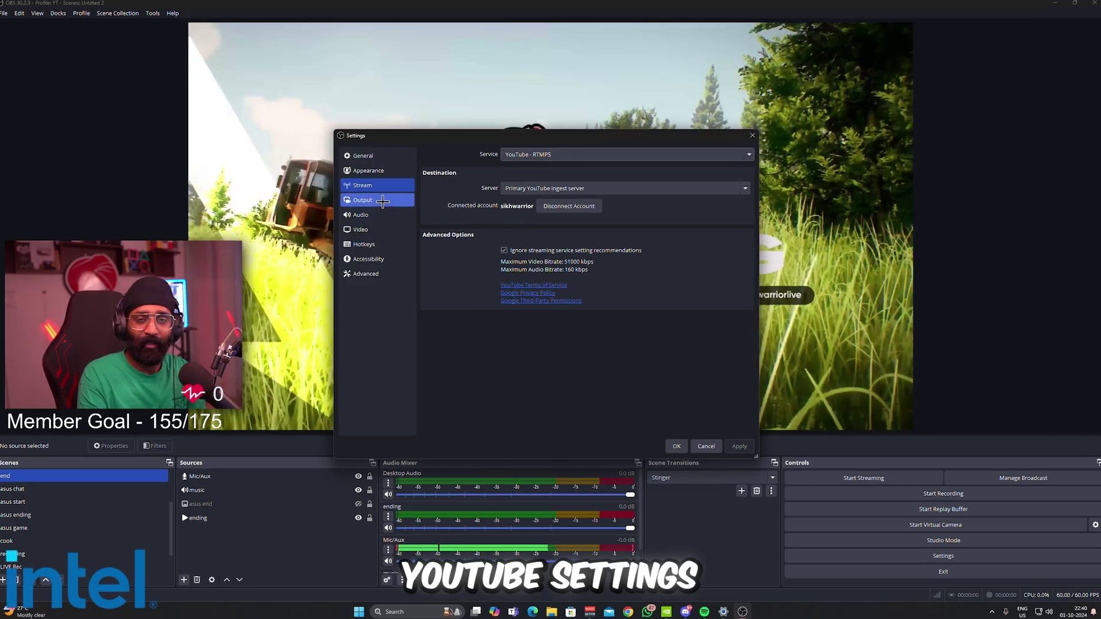
- Switch to the Output settings page and leave Output Mode on Advanced
left_click(375, 200)
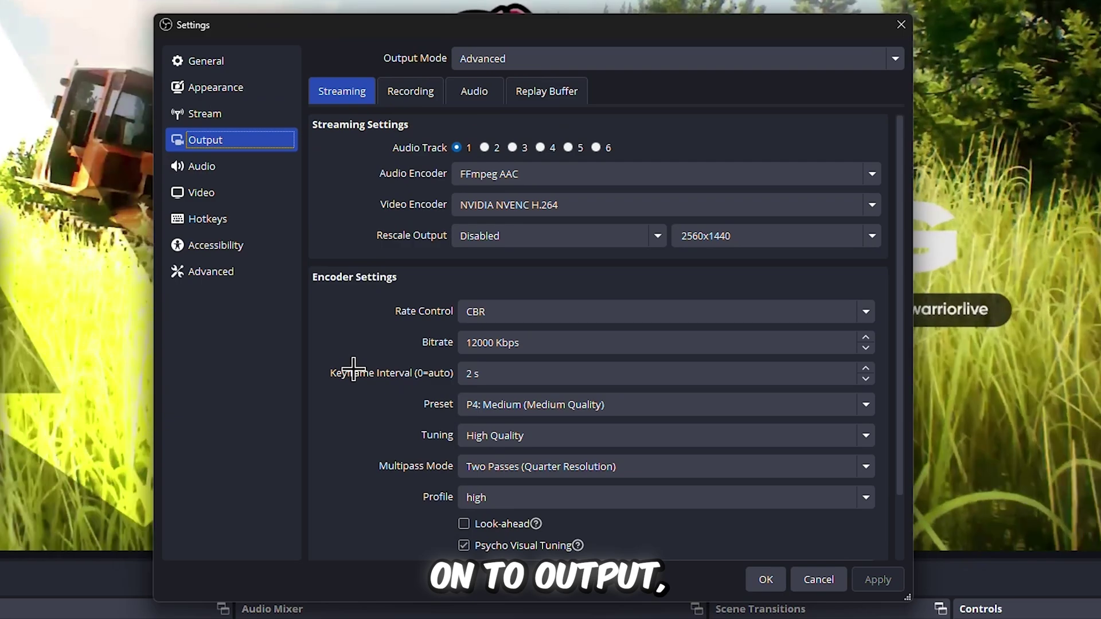
left_click(504, 58)
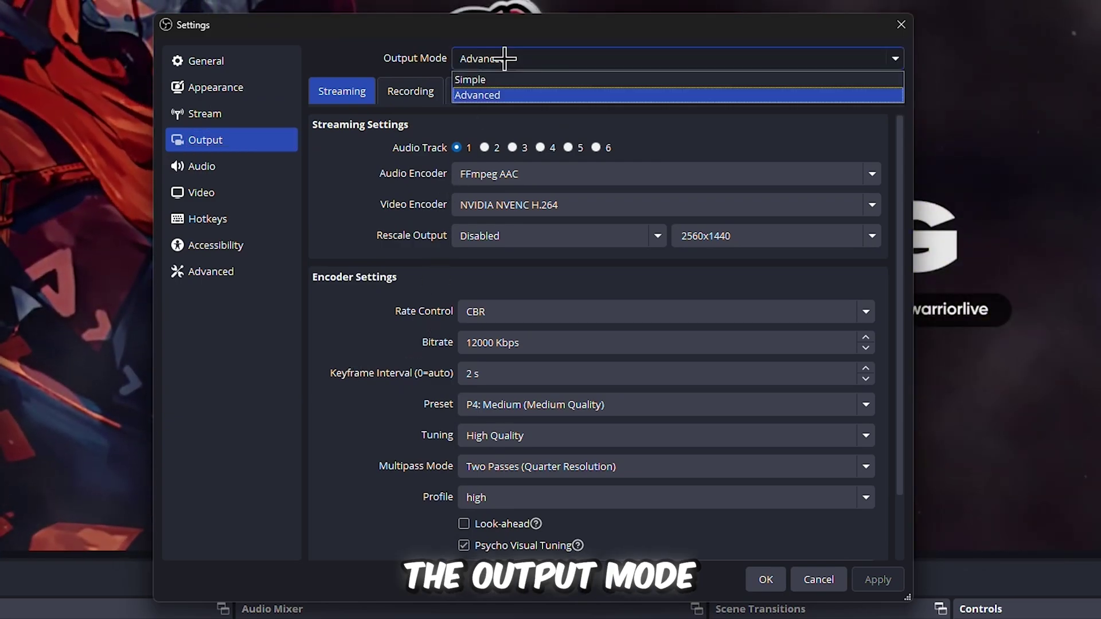
left_click(507, 94)
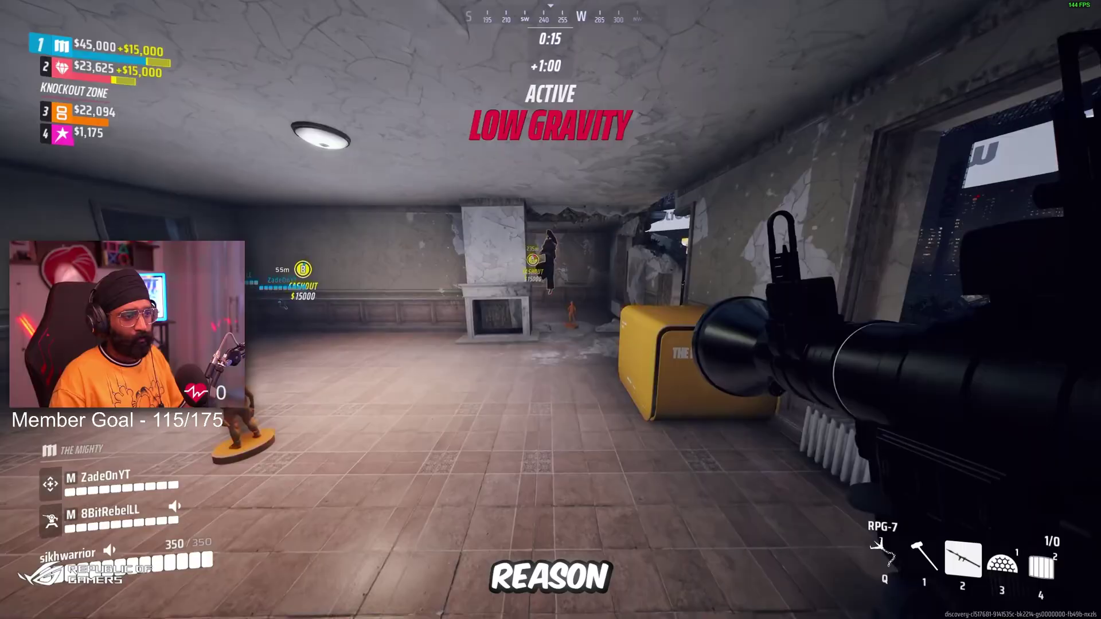
left_click(551, 310)
key("1")
left_click(550, 309)
key("w")
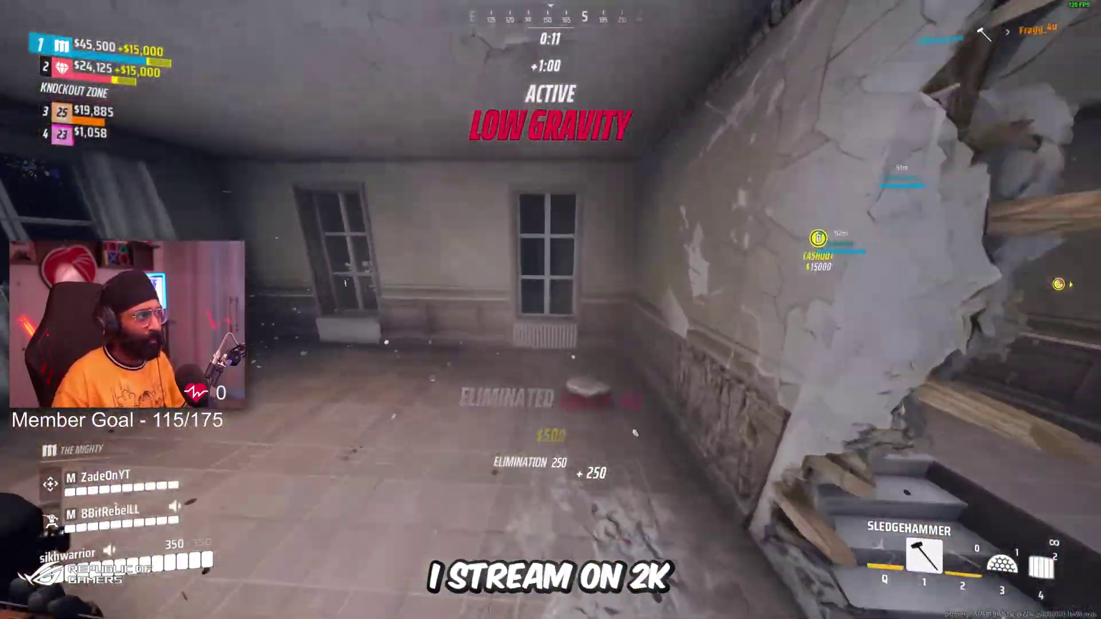
key("w")
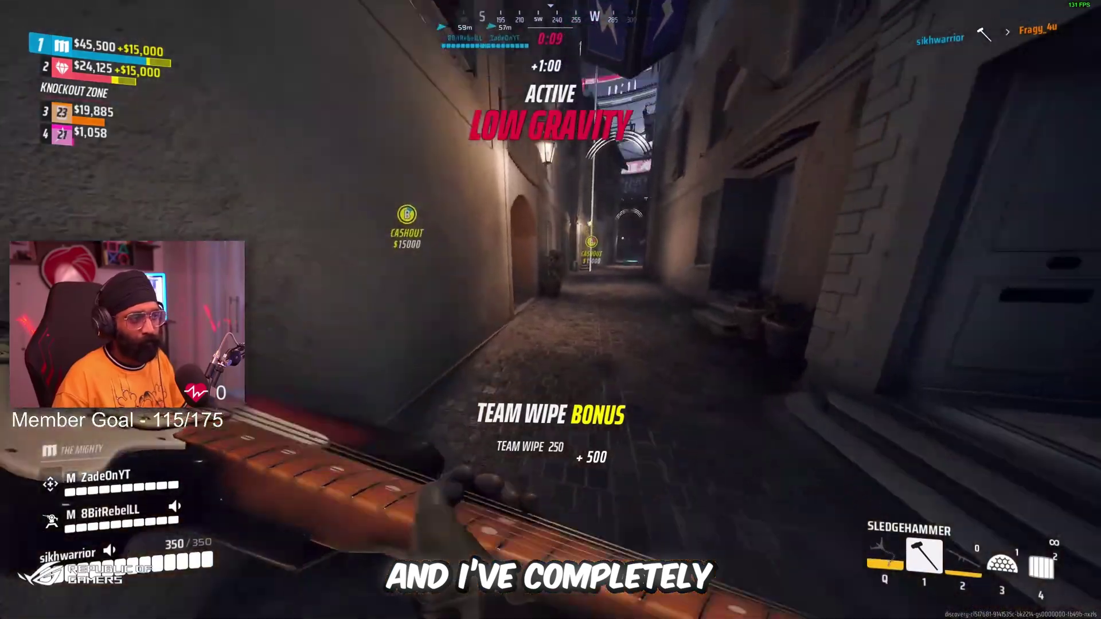
key("w")
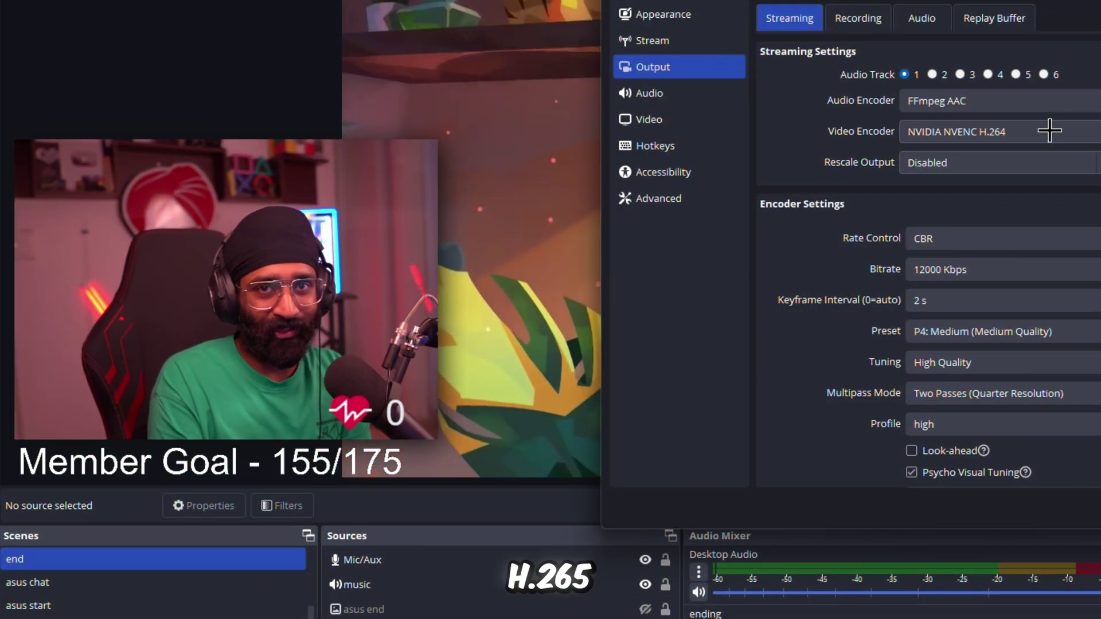
- Choose NVIDIA NVENC HEVC from the Streaming tab's Video Encoder list
left_click(1049, 131)
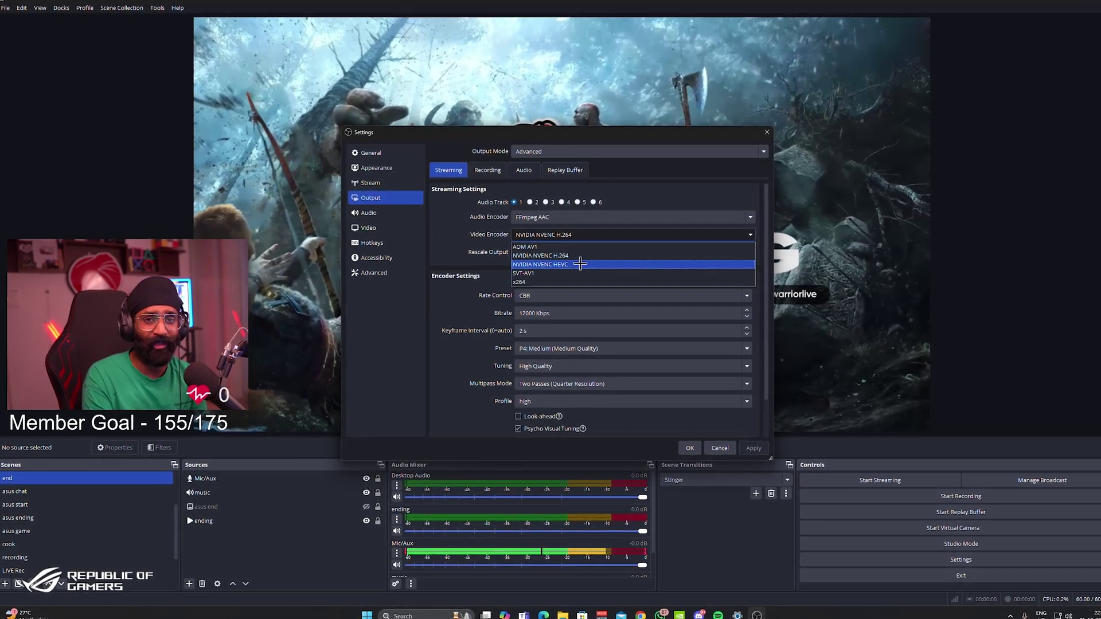
left_click(582, 264)
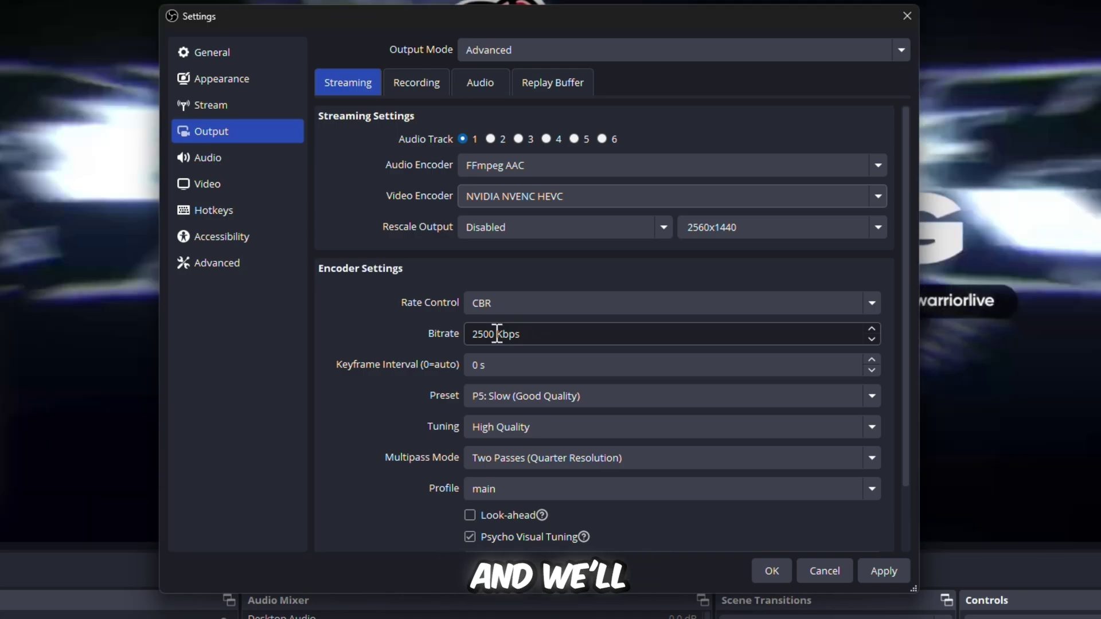
- Replace the 2500 bitrate with 12000 Kbps and keep CBR rate control
left_click_drag(496, 335, 373, 331)
type("12000")
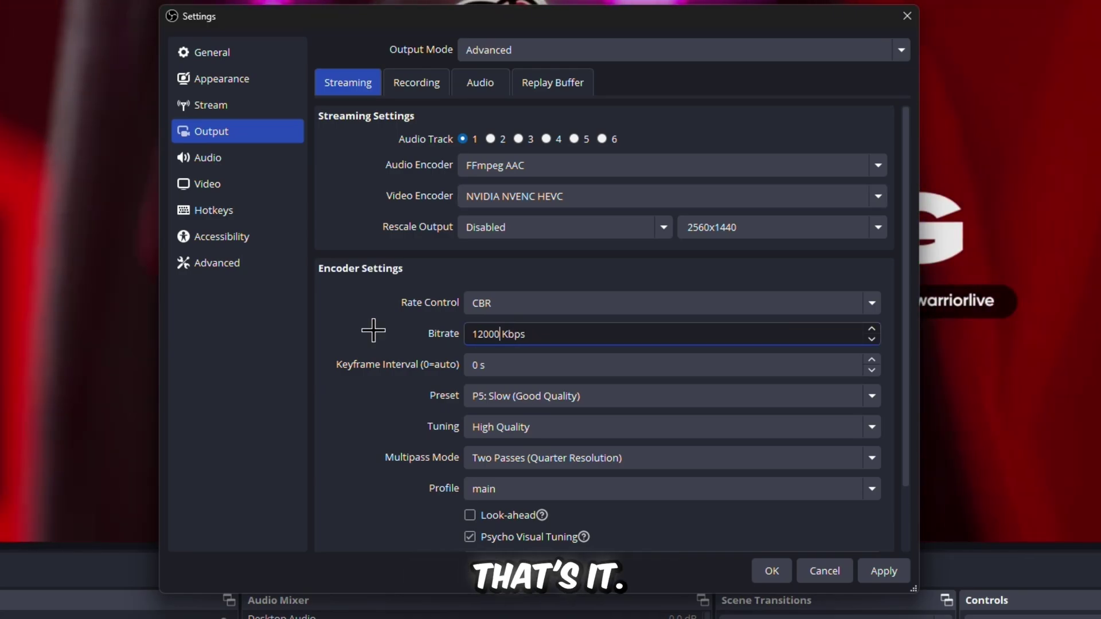
left_click(528, 303)
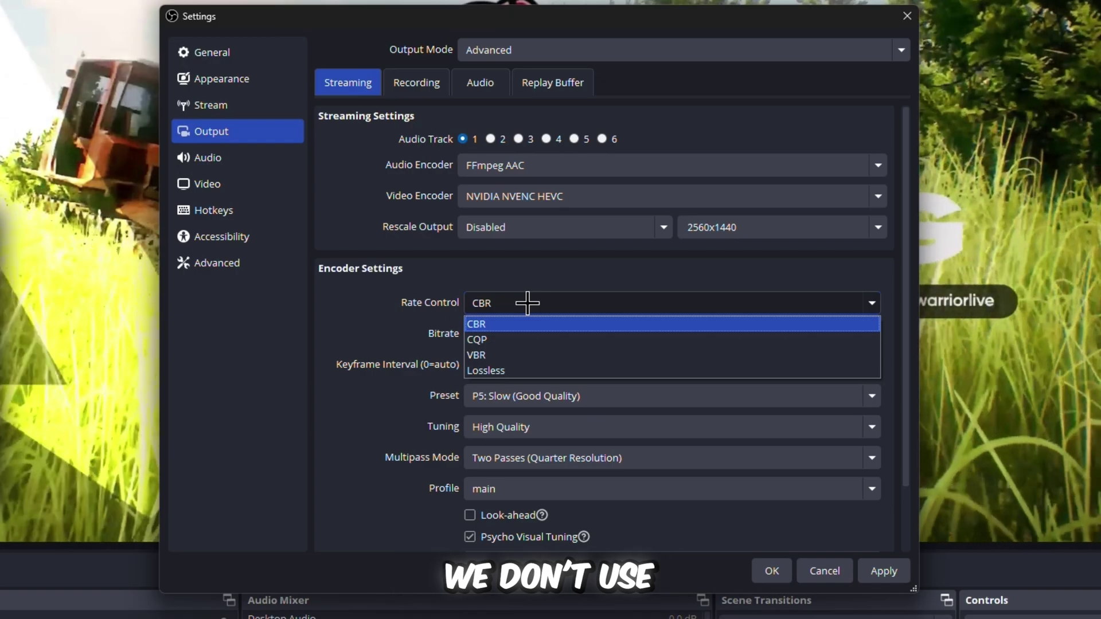
left_click(503, 322)
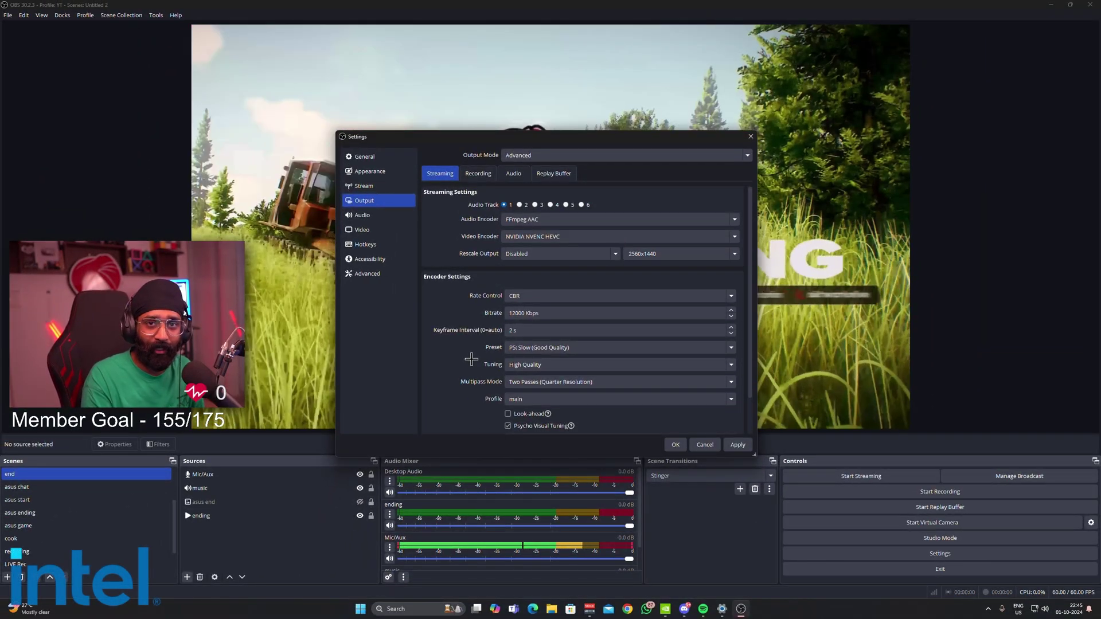
- Choose the P4: Medium encoder preset and keep High Quality tuning
left_click(515, 348)
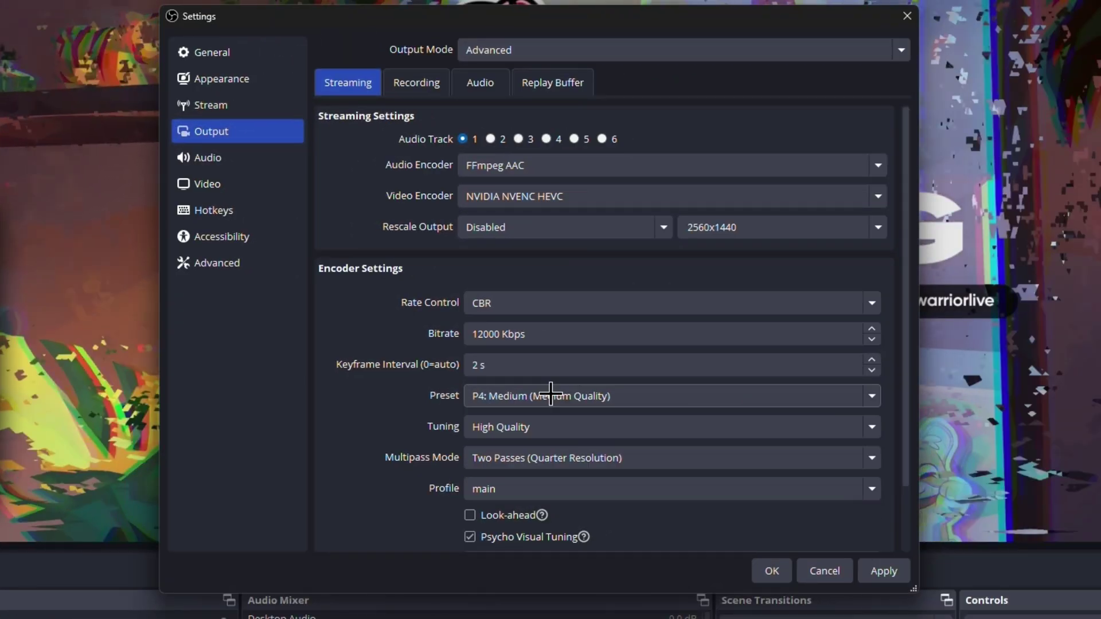
left_click(551, 395)
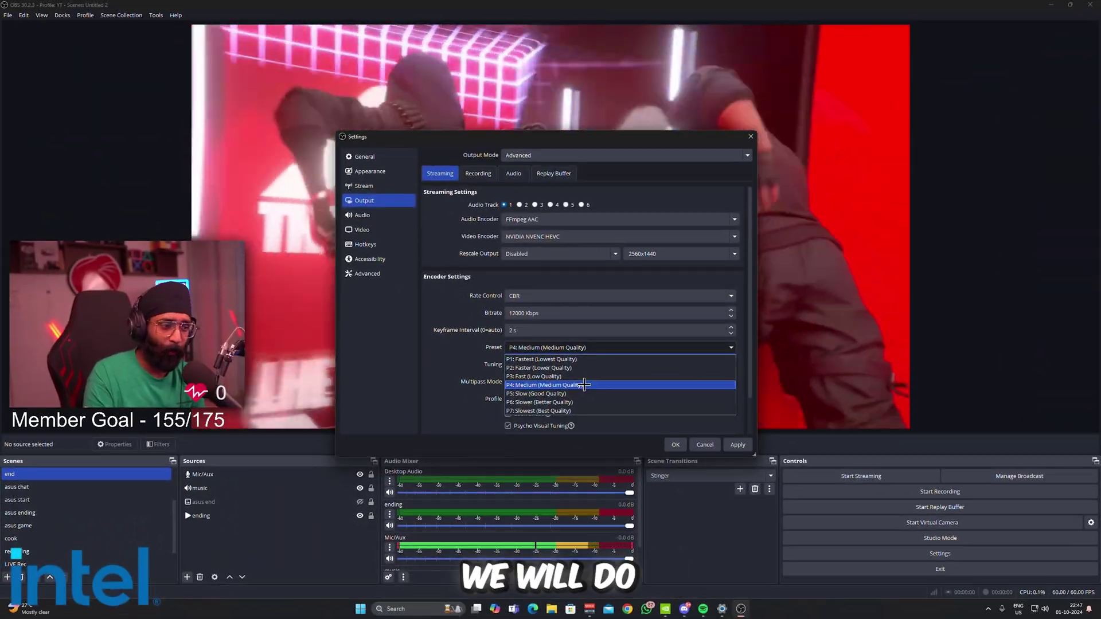
left_click(582, 408)
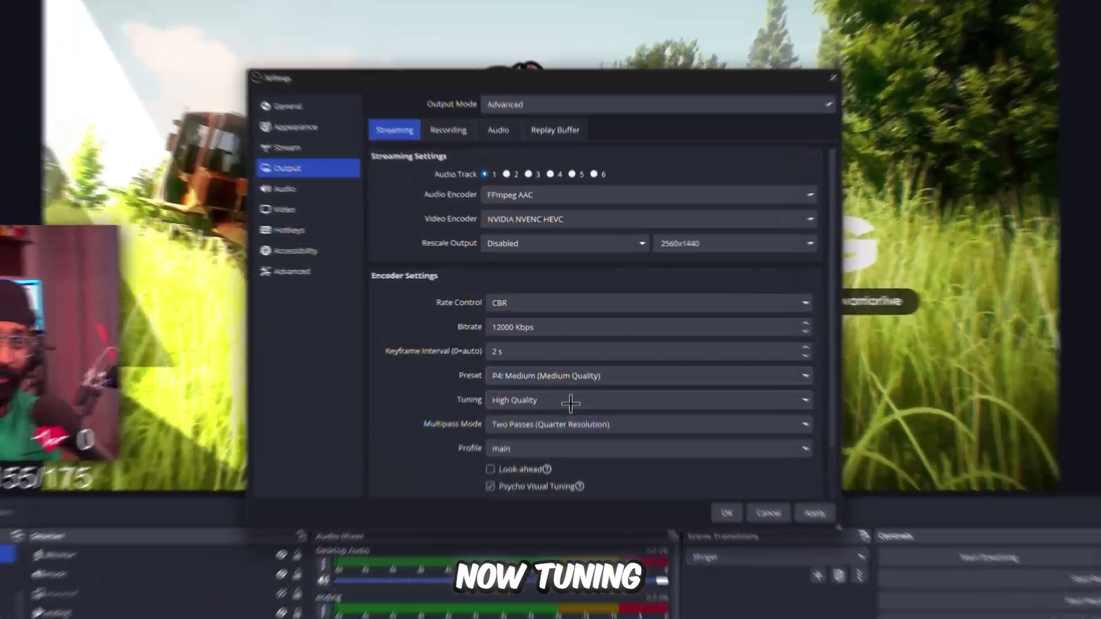
left_click(572, 402)
left_click(572, 402)
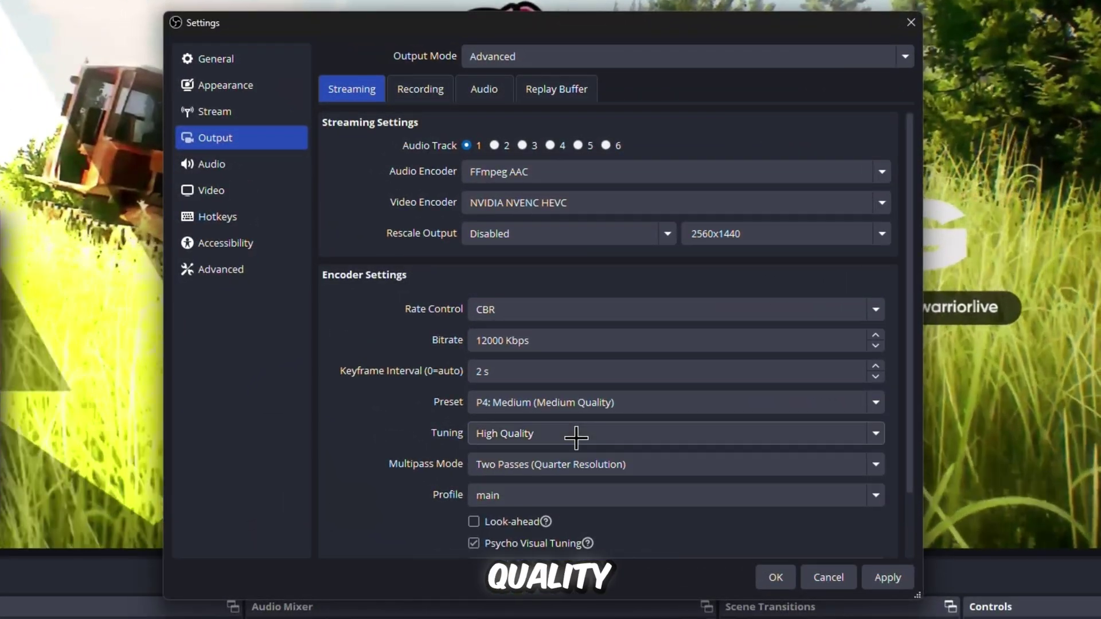
- Set multipass to Two Passes (Full Resolution), keep the main profile, and enable Look-ahead
left_click(569, 465)
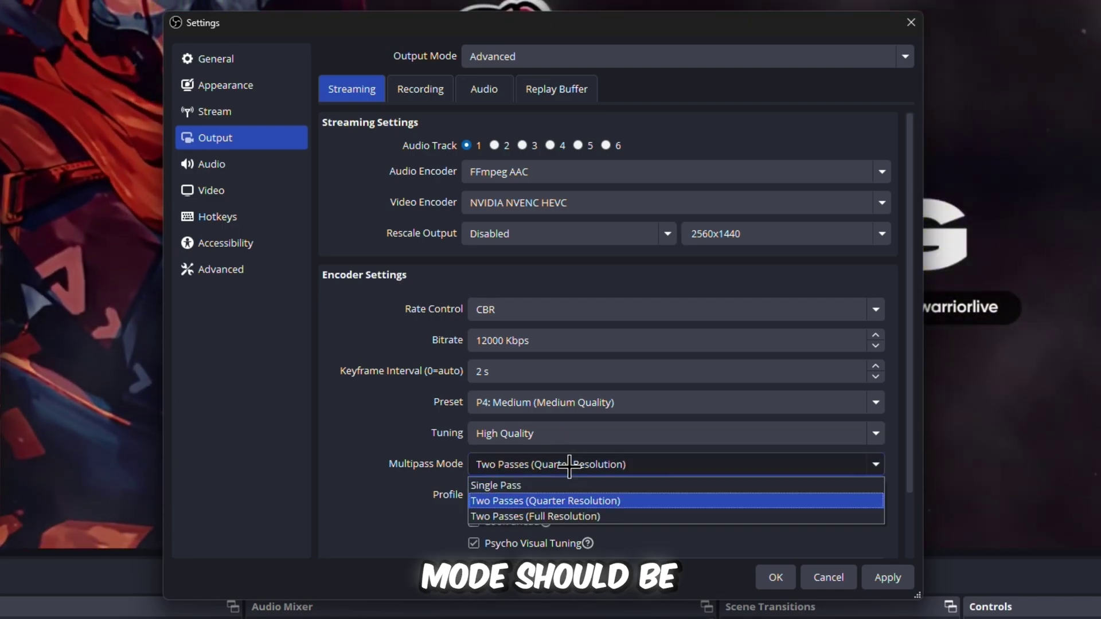
left_click(499, 516)
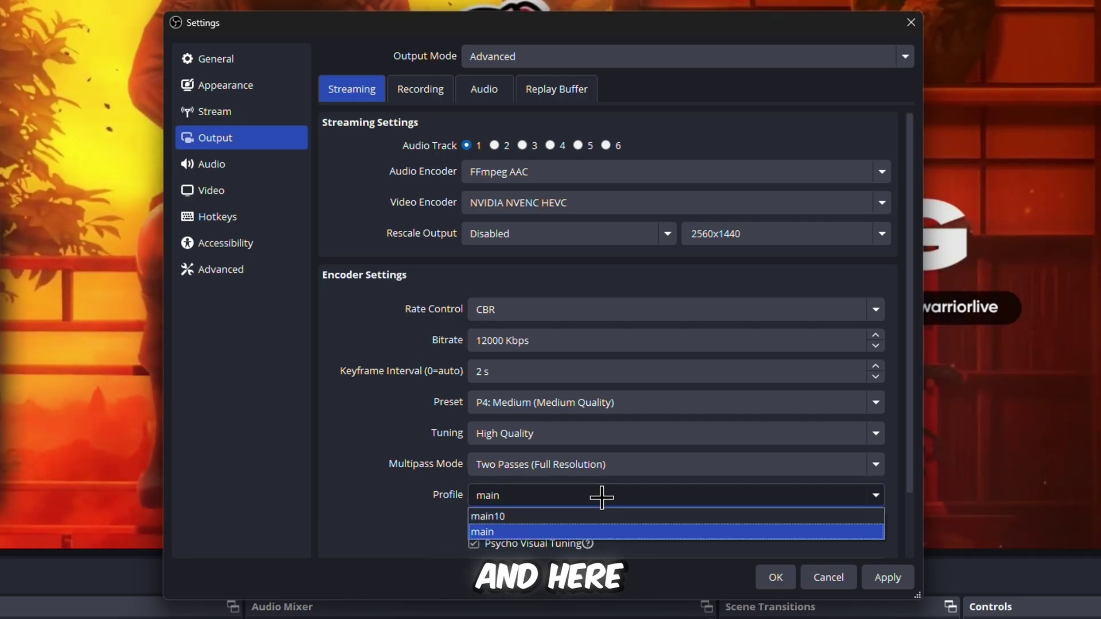
left_click(565, 531)
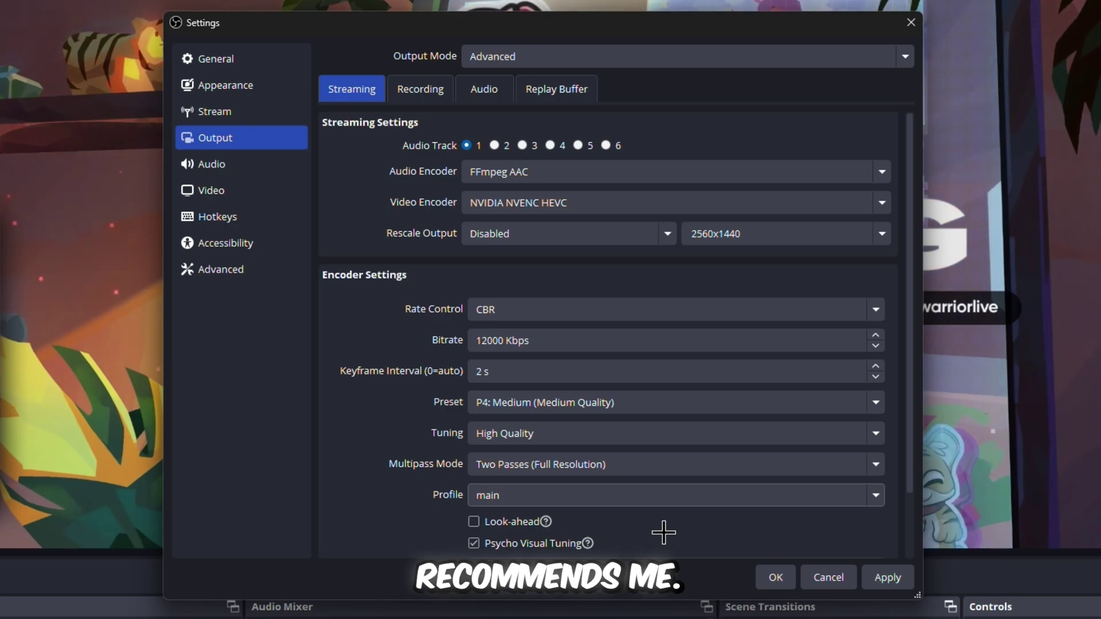
scroll(664, 532, "down", 2)
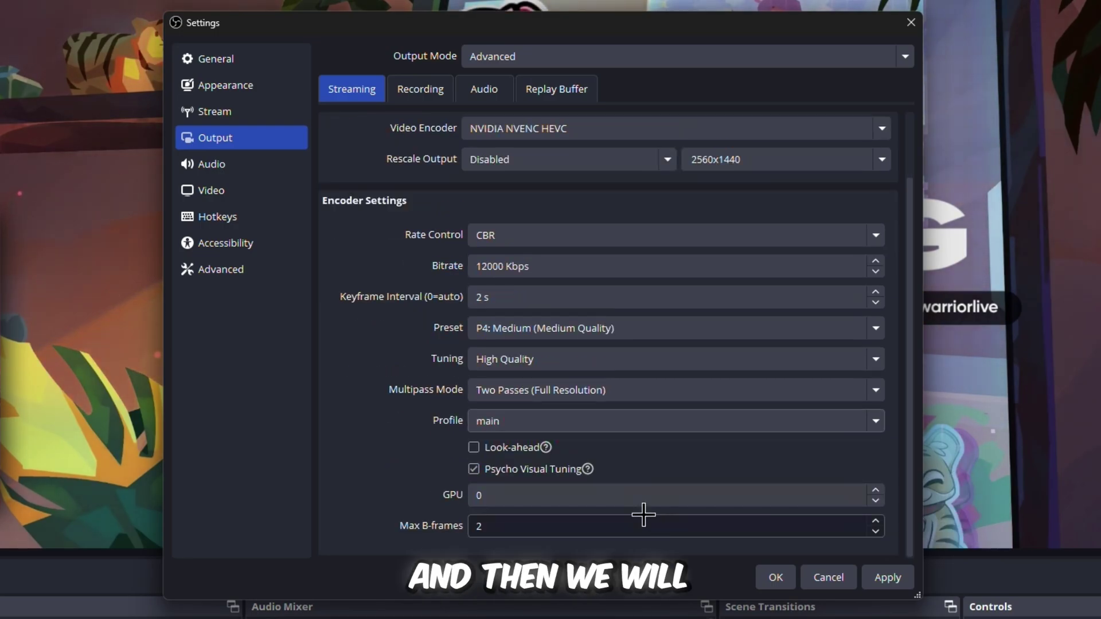
left_click(473, 448)
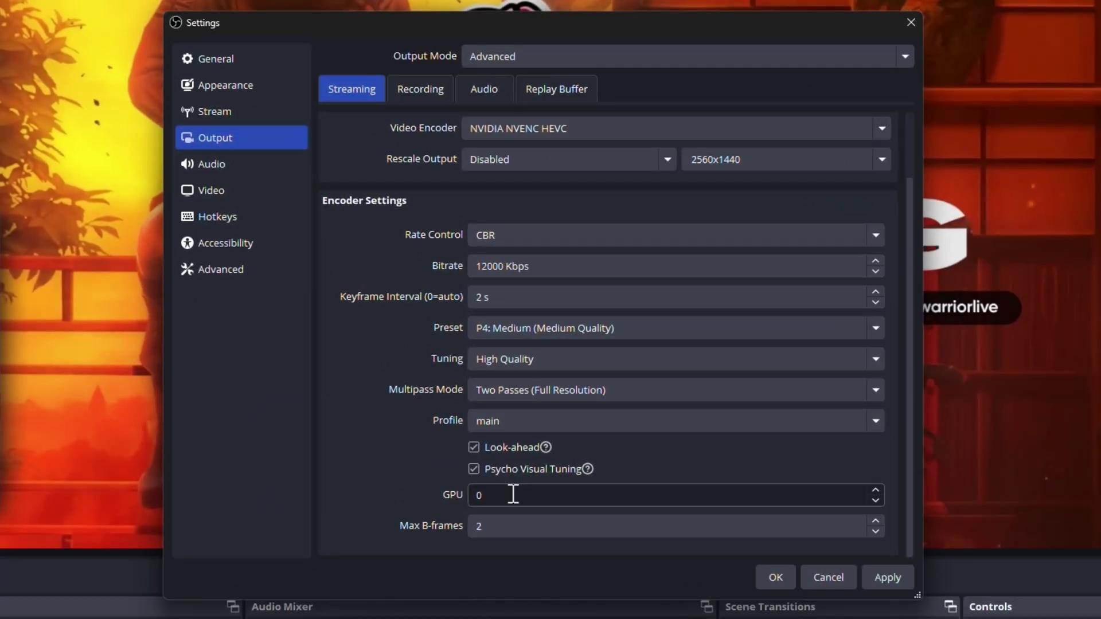
left_click(499, 522)
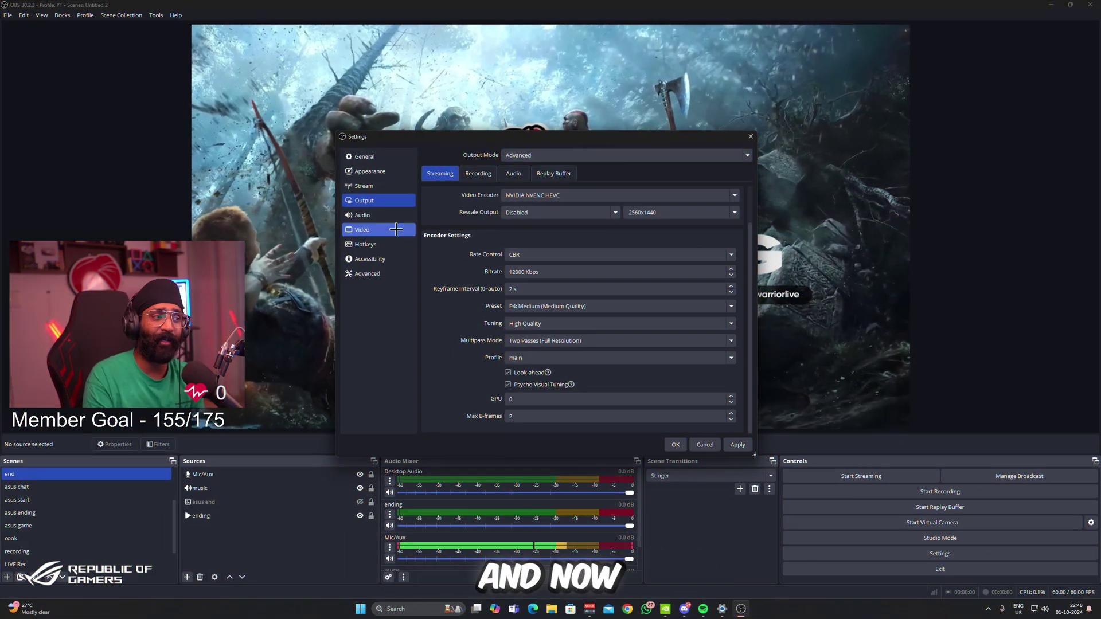
- Check the Video page shows 2560x1440 at 60 FPS, then close Settings
left_click(396, 229)
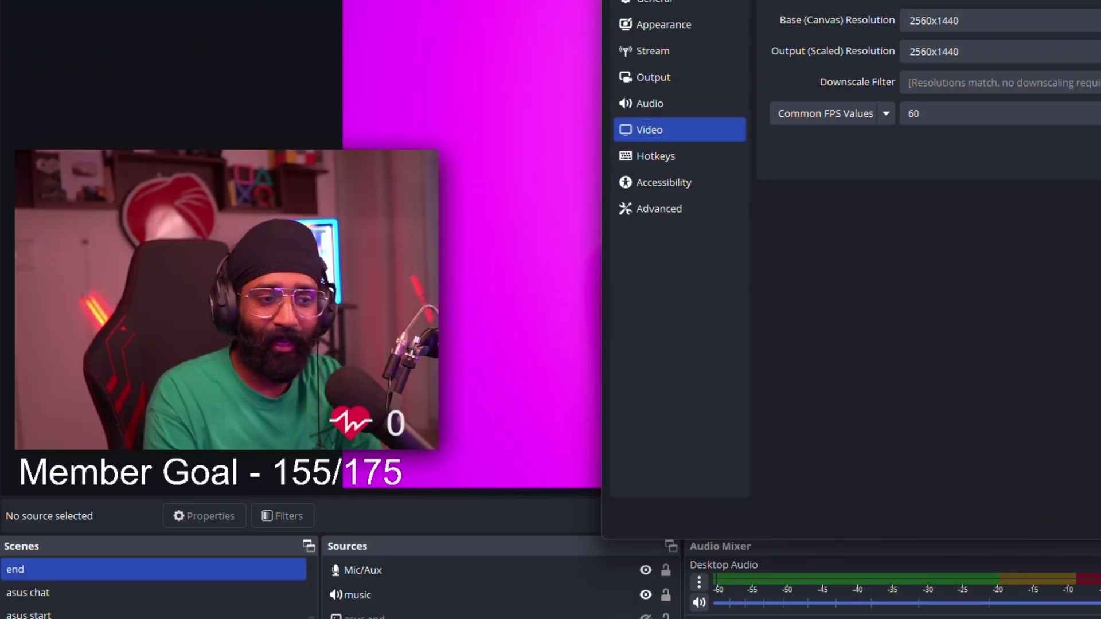
key("Escape")
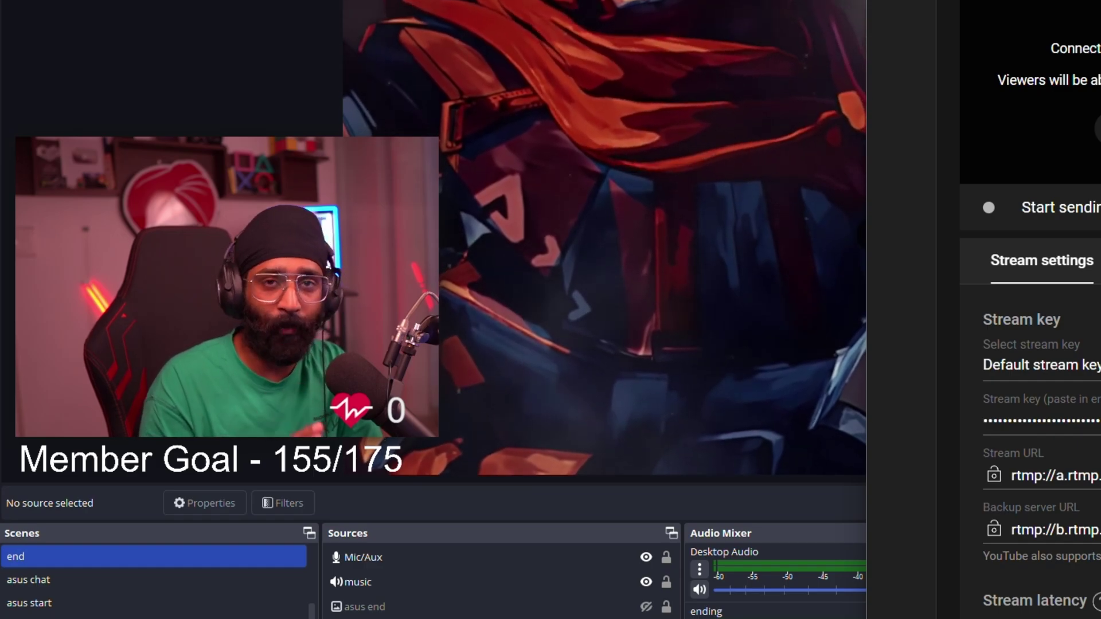
- Scroll down YouTube Studio's stream settings to reach the stream key section
scroll(1041, 430, "down", 1)
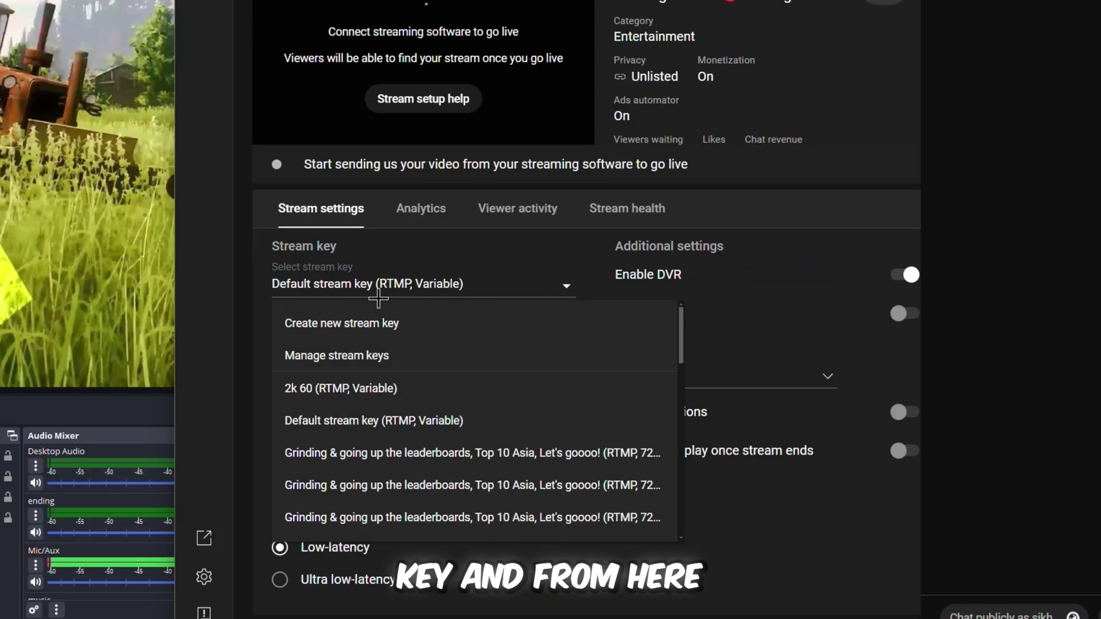
- Start a new stream key, choose its streaming protocol, and enter '2k' for it
left_click(365, 332)
left_click(531, 289)
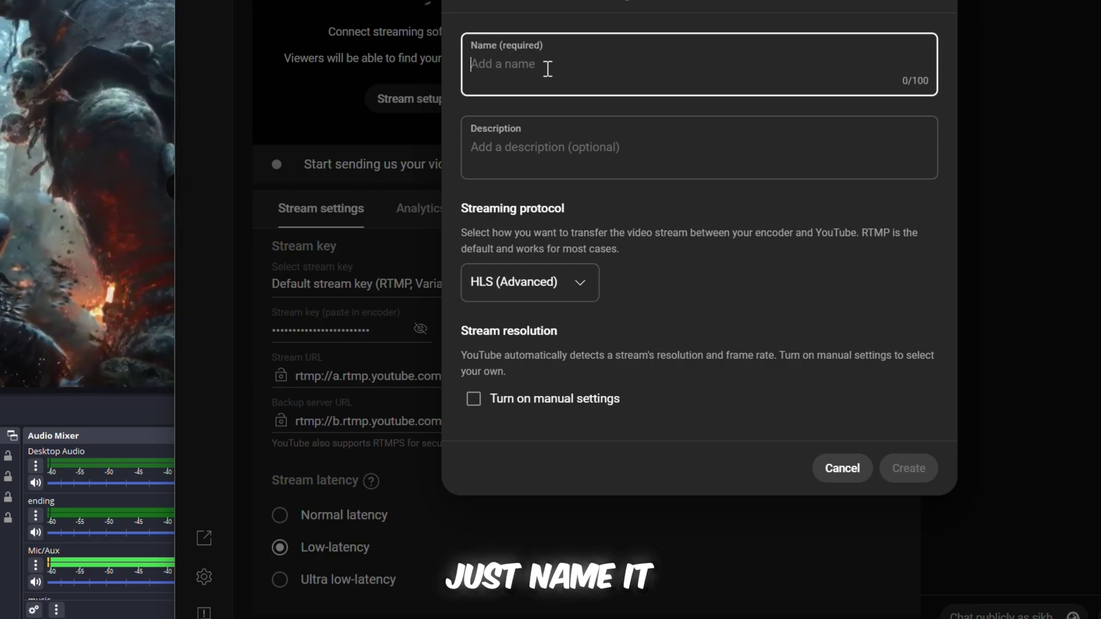
type("2k")
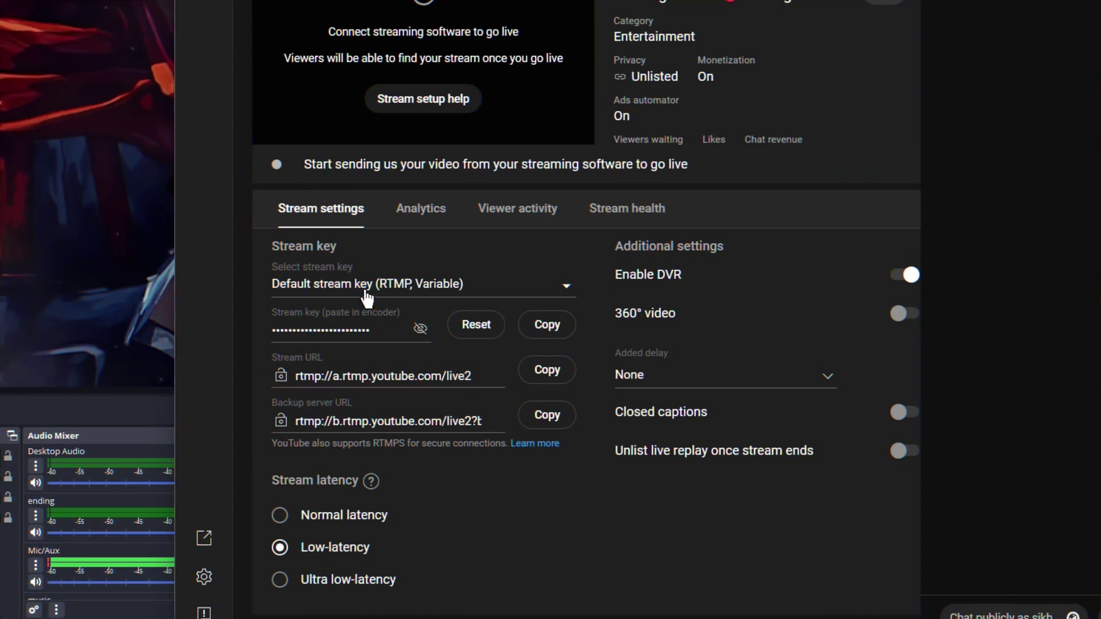
- Select the HLS 2K (HLS, Variable) stream key, copy it, and return to OBS
left_click(368, 290)
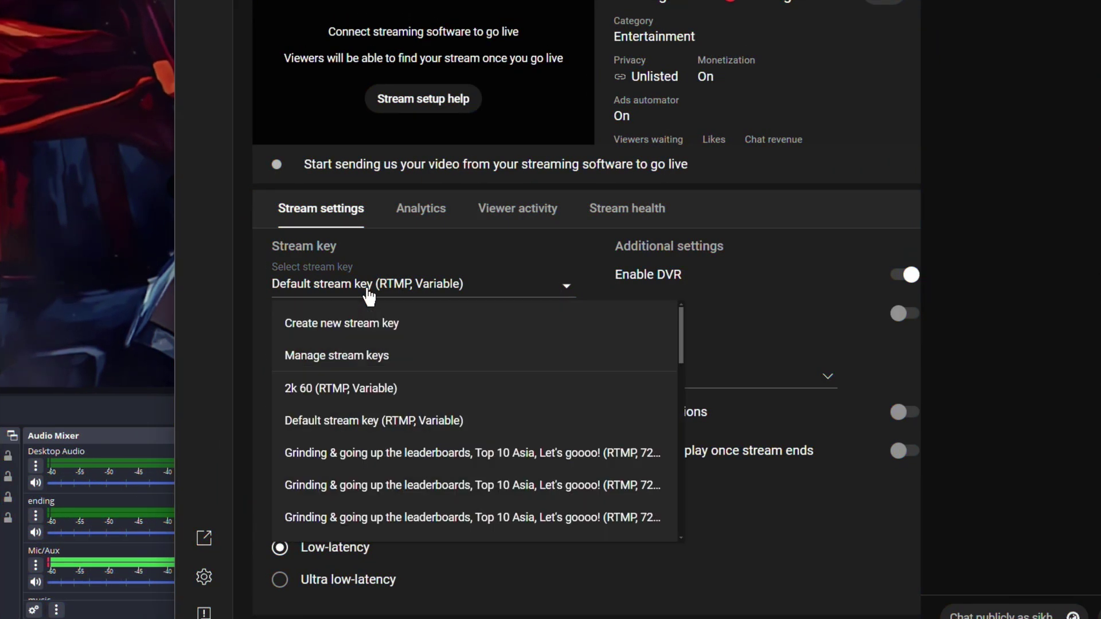
scroll(344, 396, "down", 5)
scroll(435, 402, "down", 2)
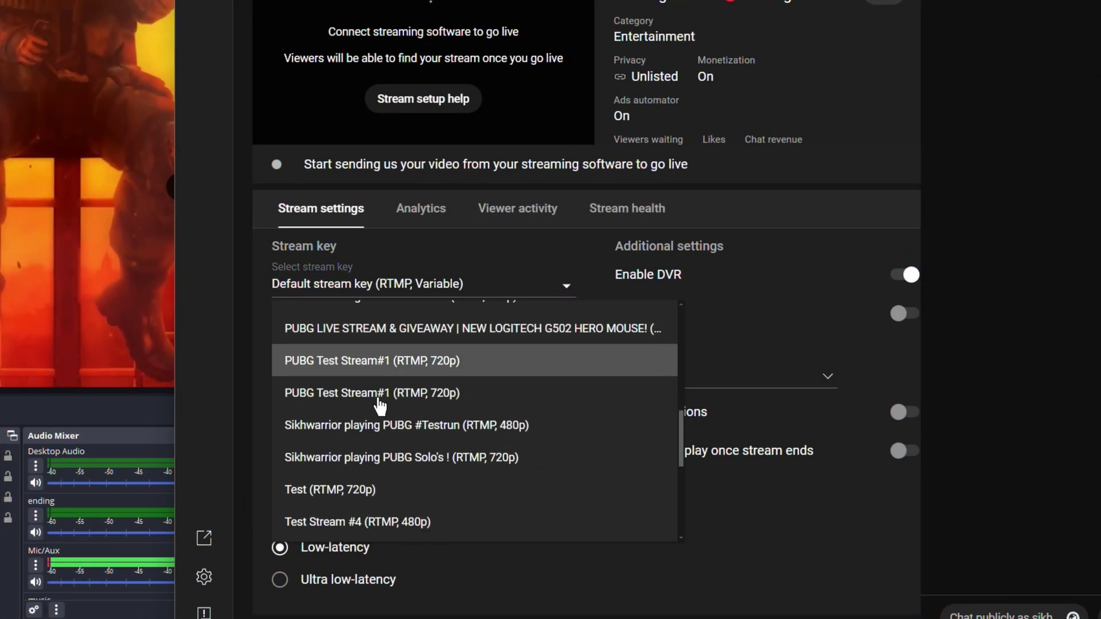
scroll(384, 470, "up", 5)
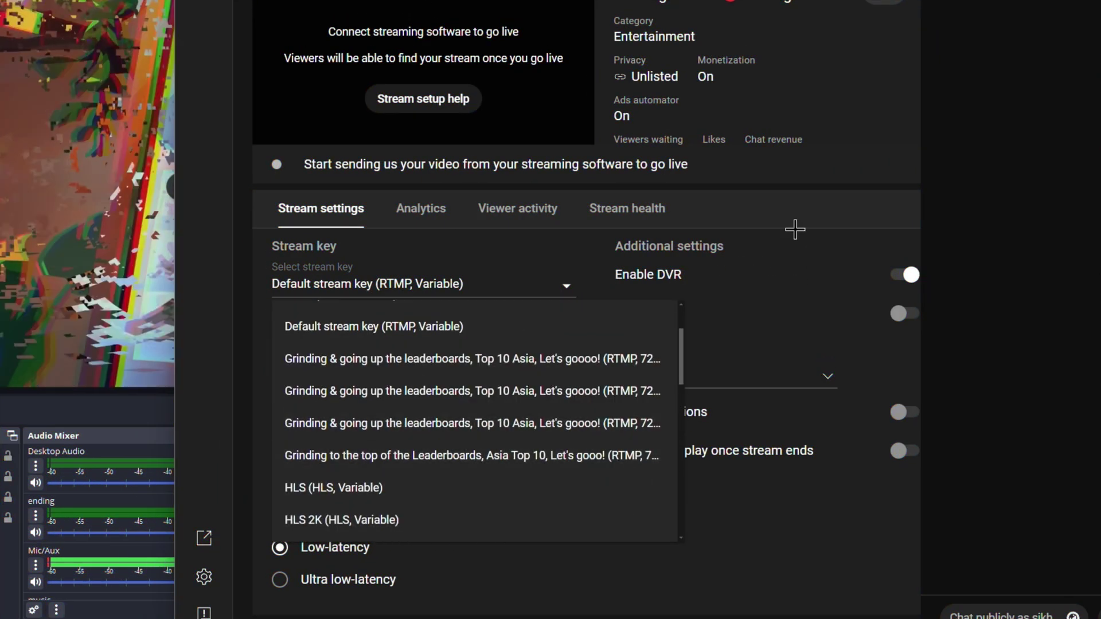
left_click(415, 520)
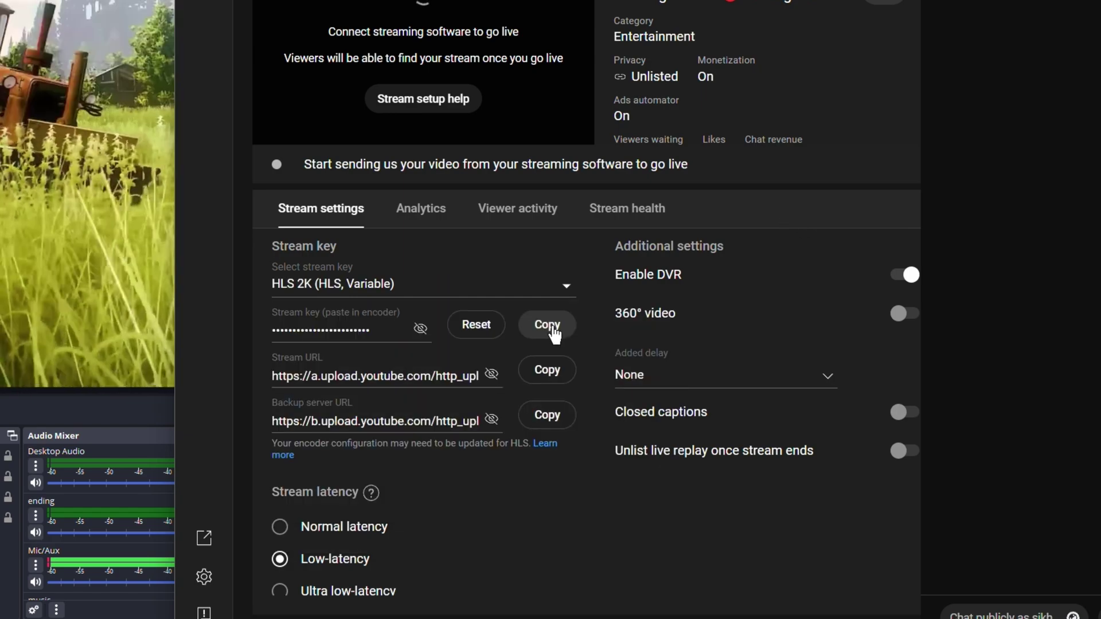
left_click(547, 325)
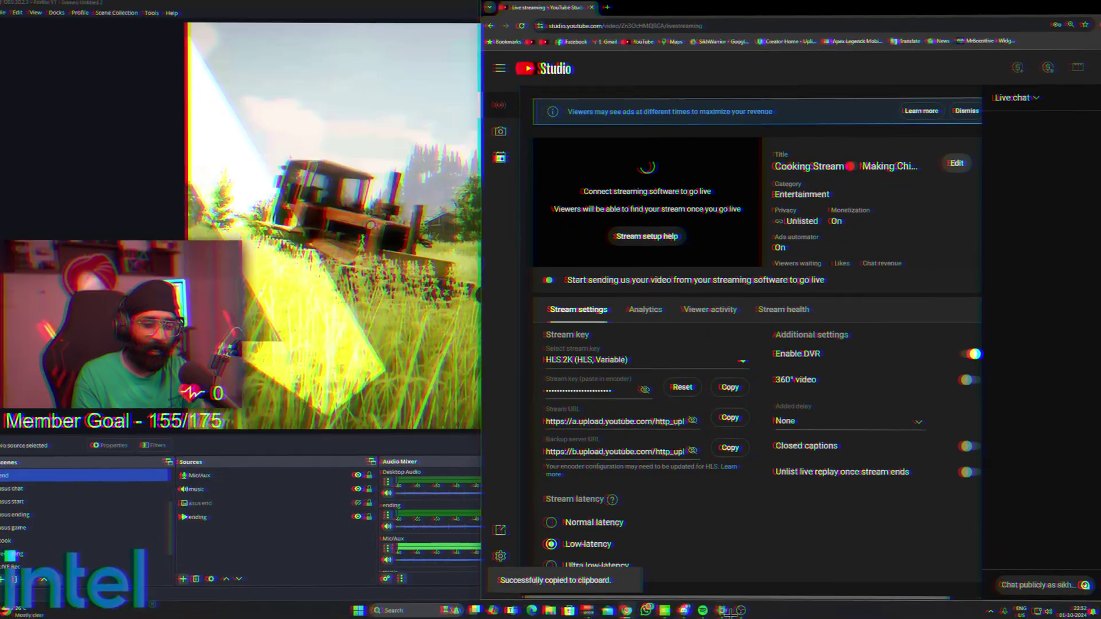
left_click(723, 610)
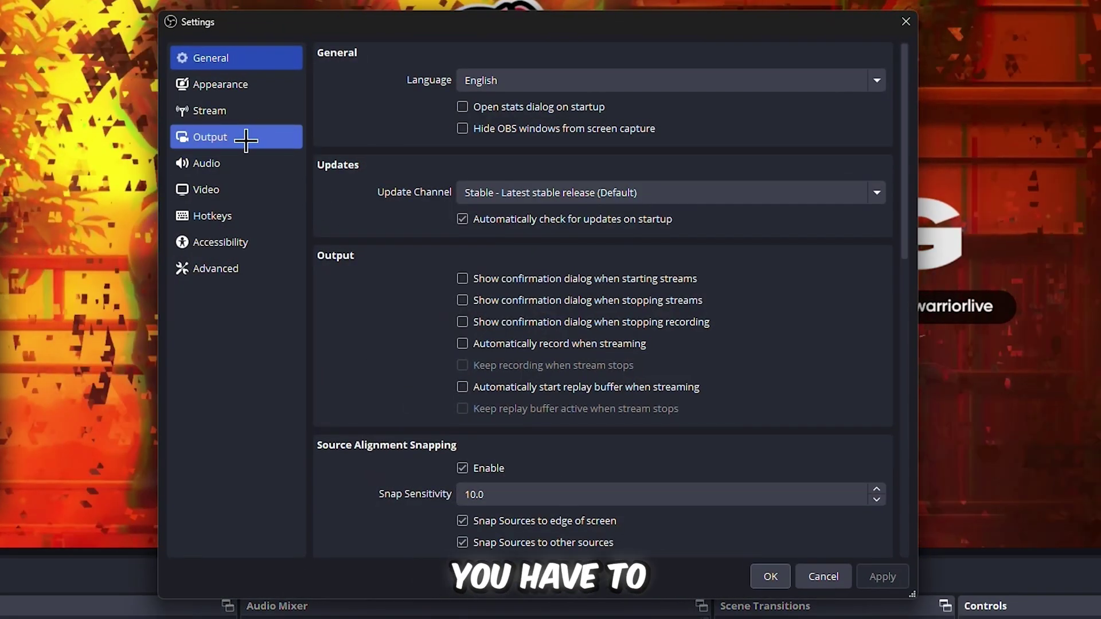
- On the Output settings page, pick P5: Slow (Good Quality) as the streaming preset
left_click(246, 140)
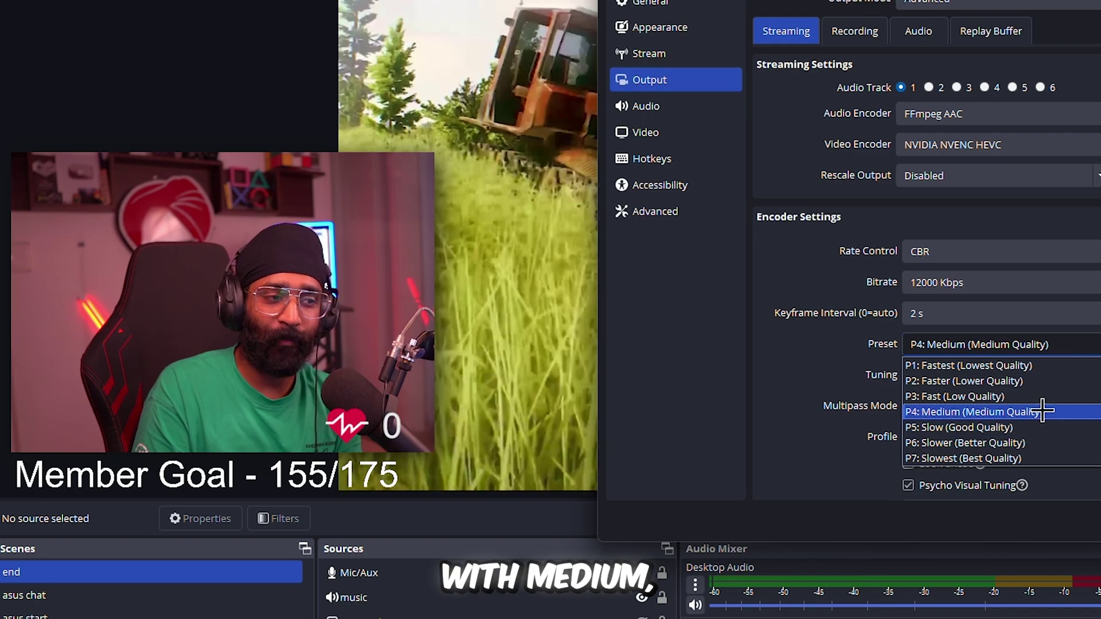
left_click(1030, 428)
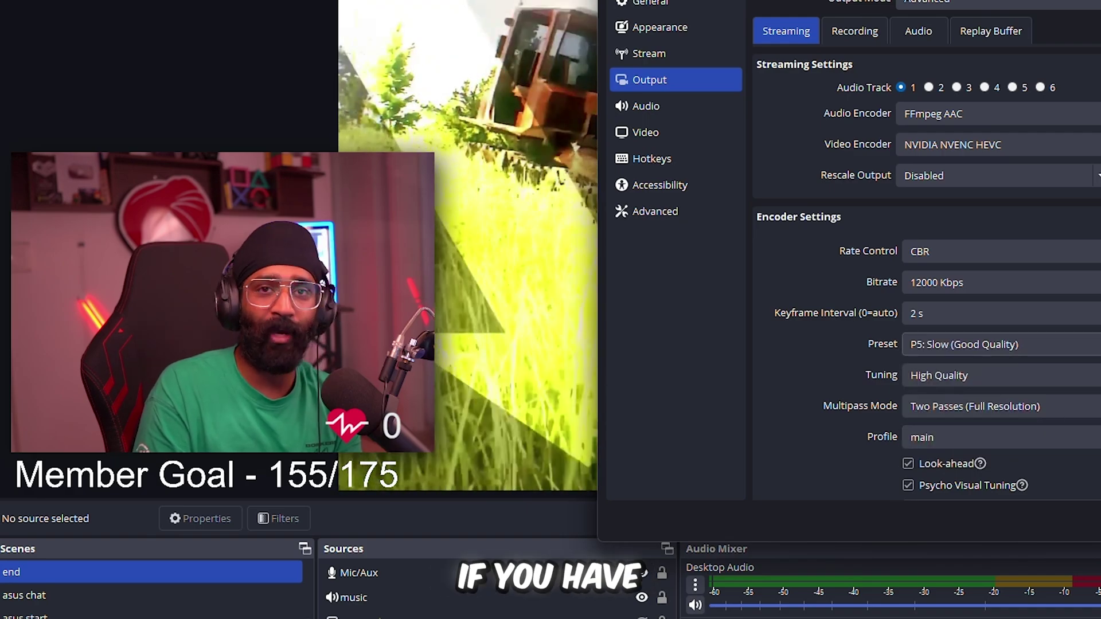